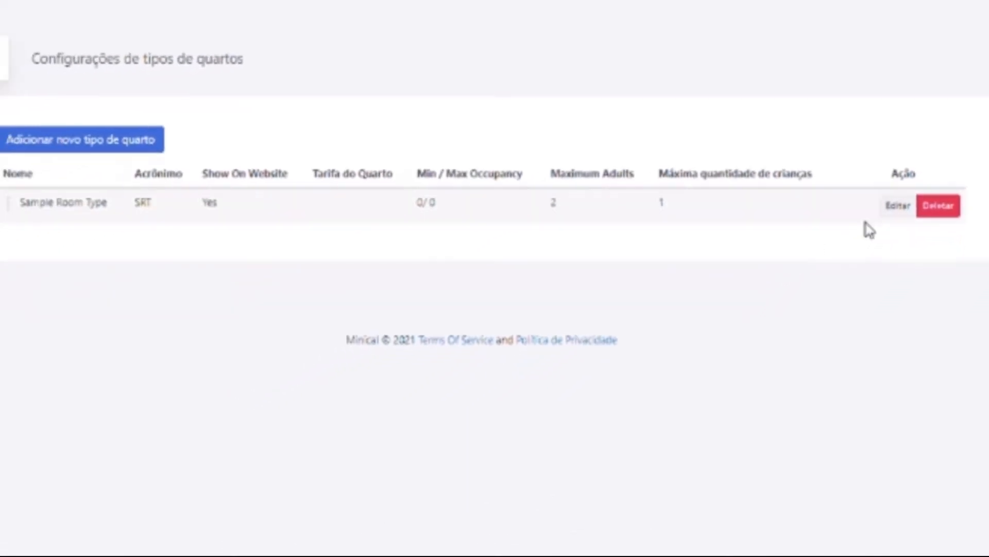
Step: Delete the Sample Room Type from the room types list and confirm the deletion
left_click(939, 206)
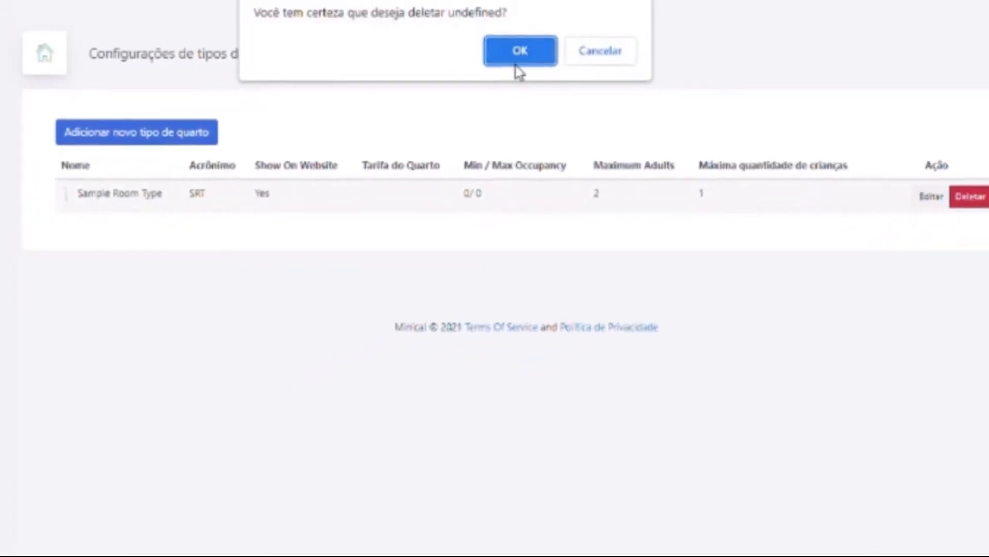
left_click(517, 61)
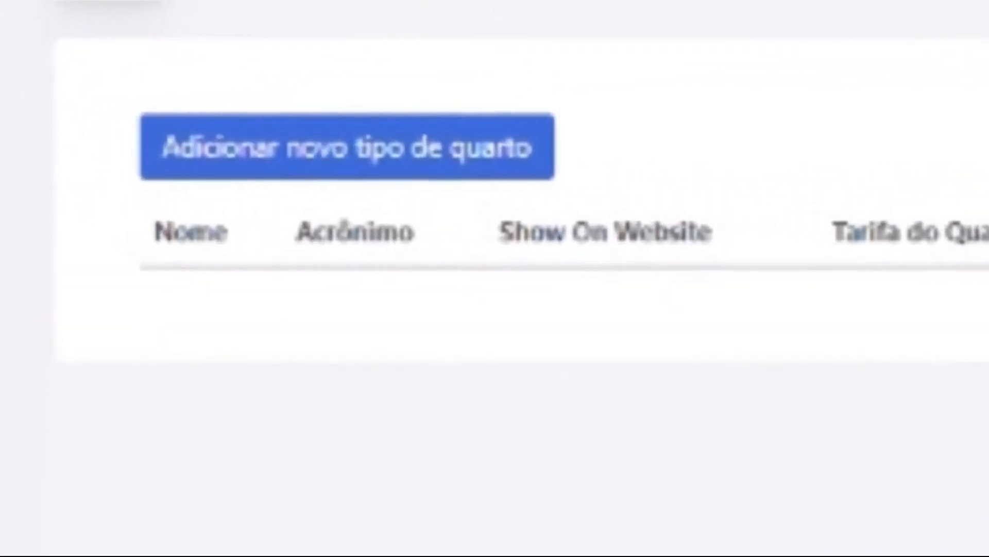
Step: Start a new room type named "Duplo Standard Térrio" with the acronym DPLT
left_click(201, 148)
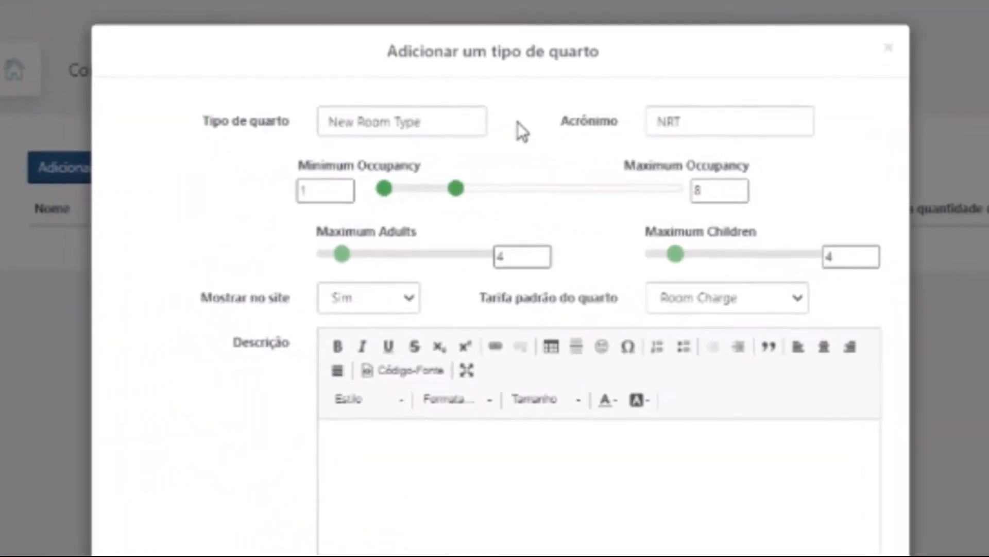
left_click(289, 122)
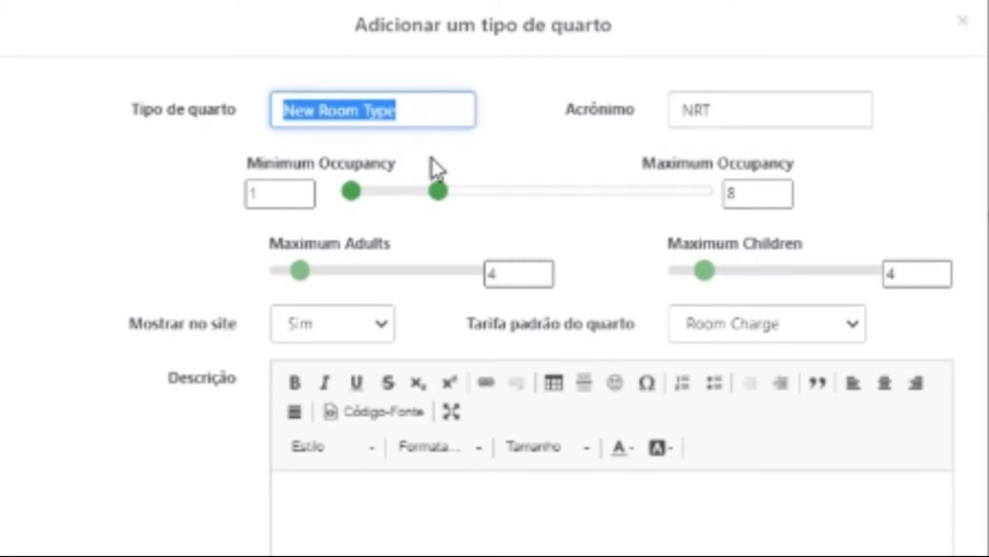
type("Dupl")
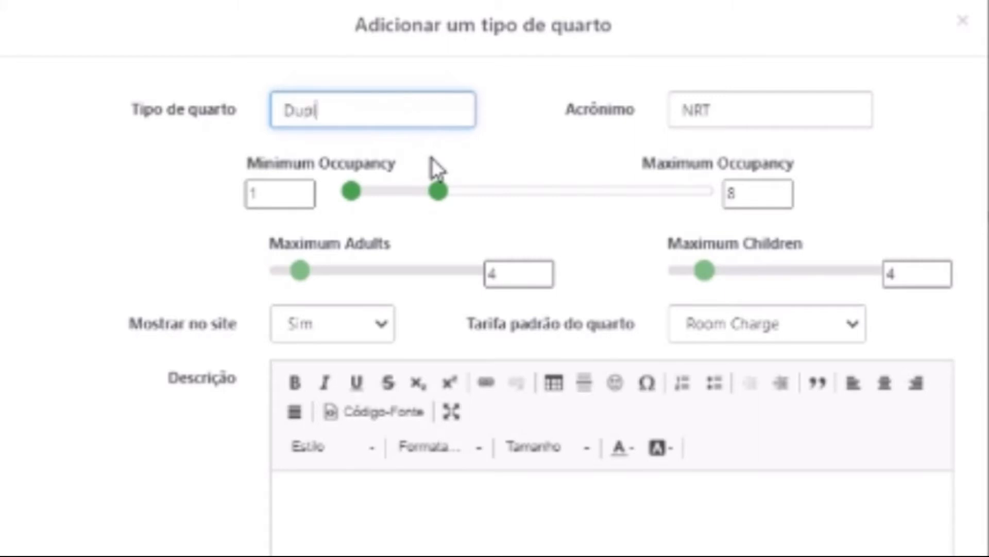
type("o Superiot")
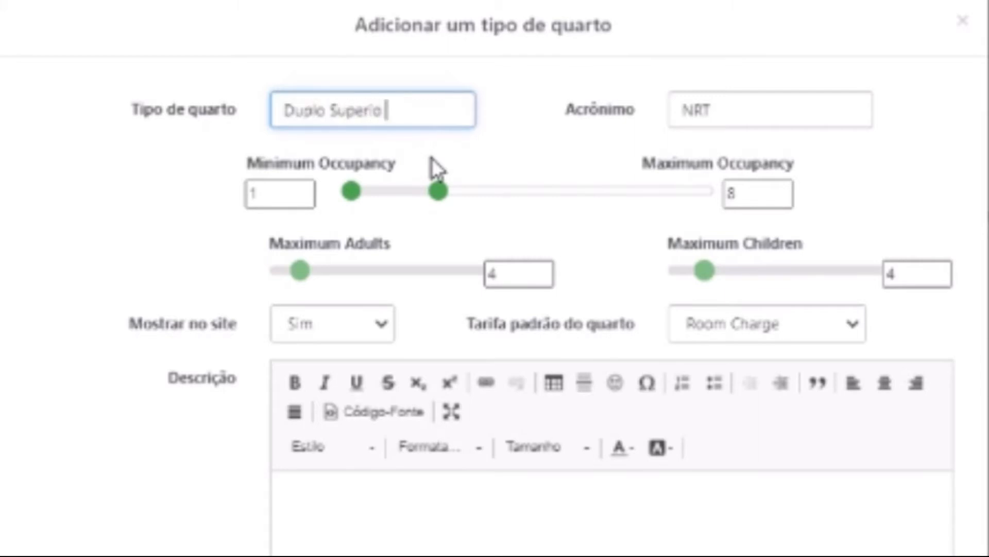
key("BackSpace")
key("BackSpace")
key("BackSpace")
key("BackSpace")
key("BackSpace")
key("BackSpace")
key("BackSpace")
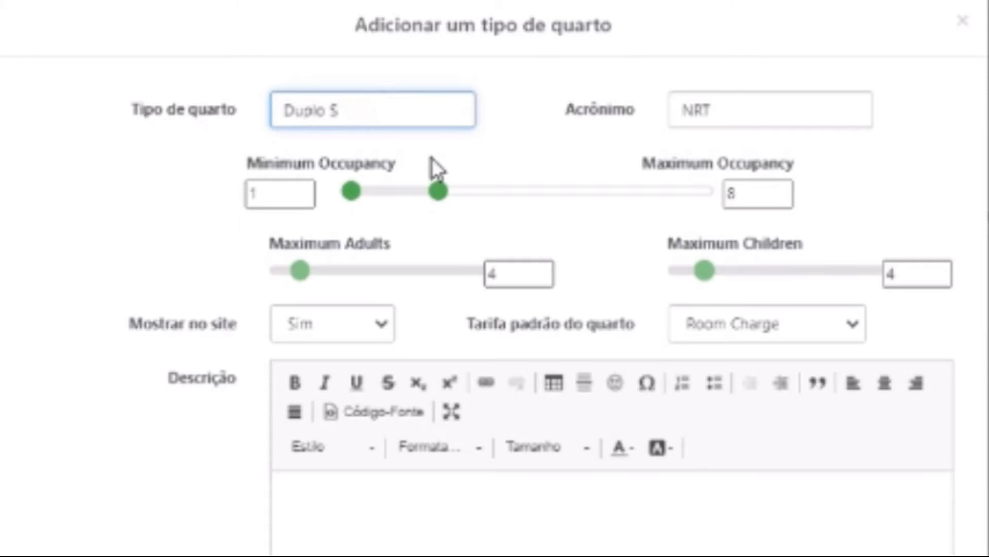
type("tandar")
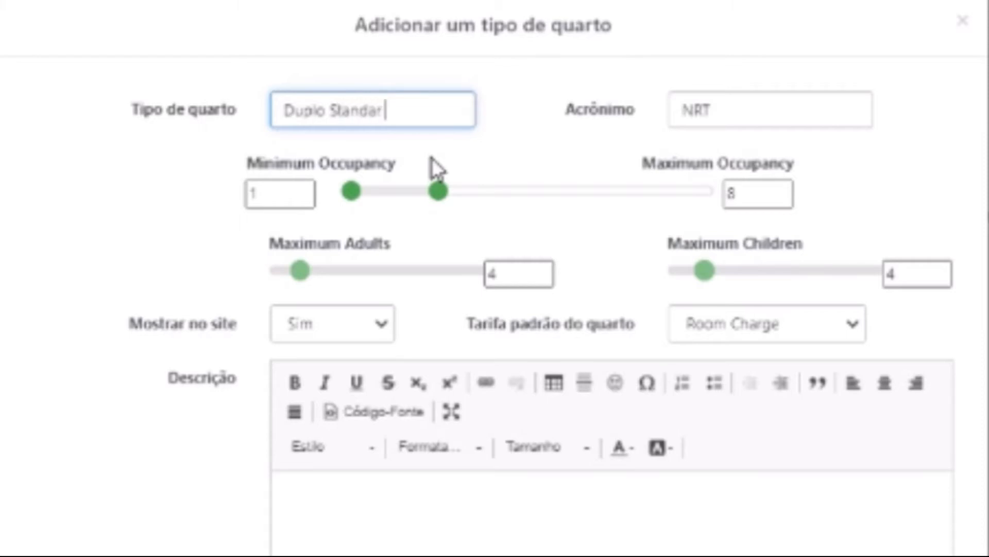
type("d Térrio")
key("Tab")
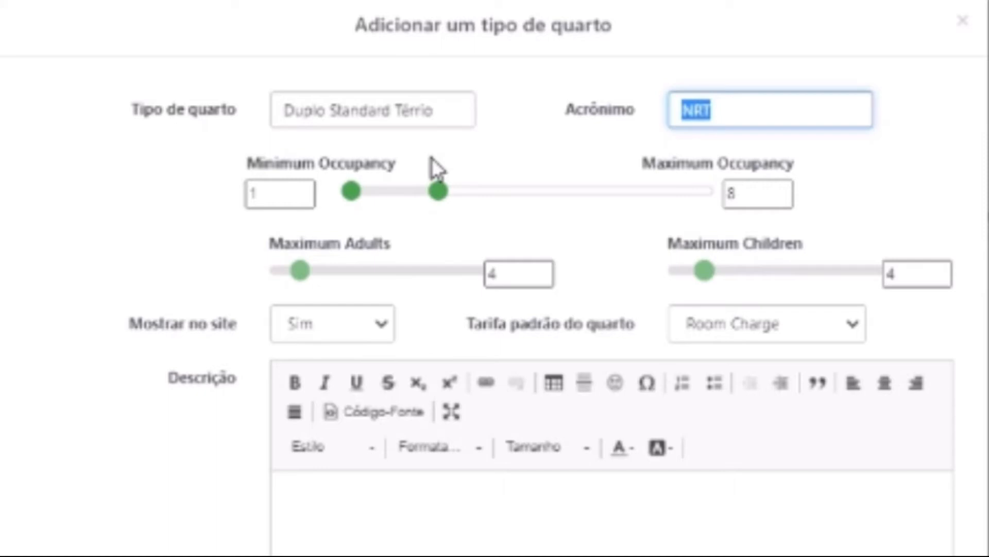
type("DPL")
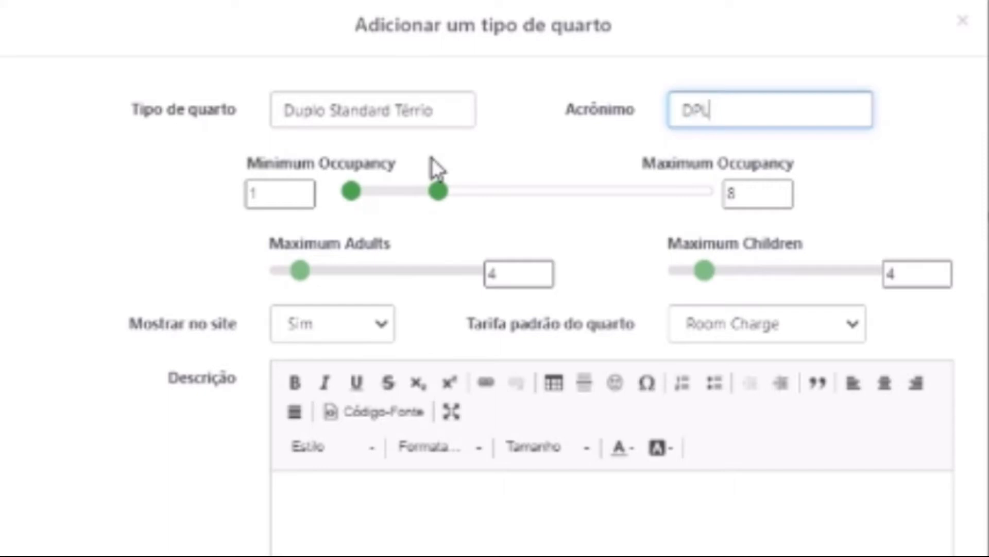
type("T")
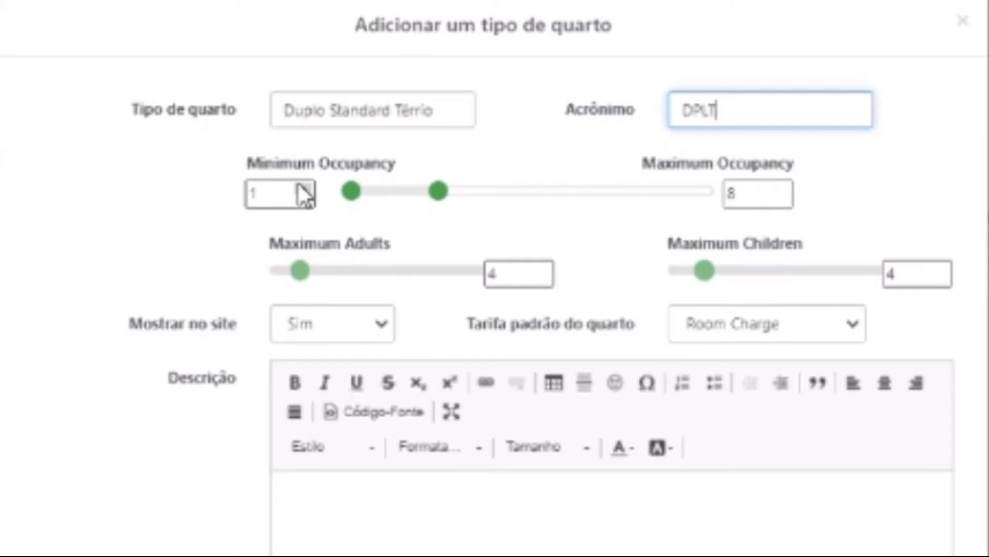
Step: Set the new room type's maximum occupancy to 2, maximum adults to 2 and maximum children to 1
double_click(770, 201)
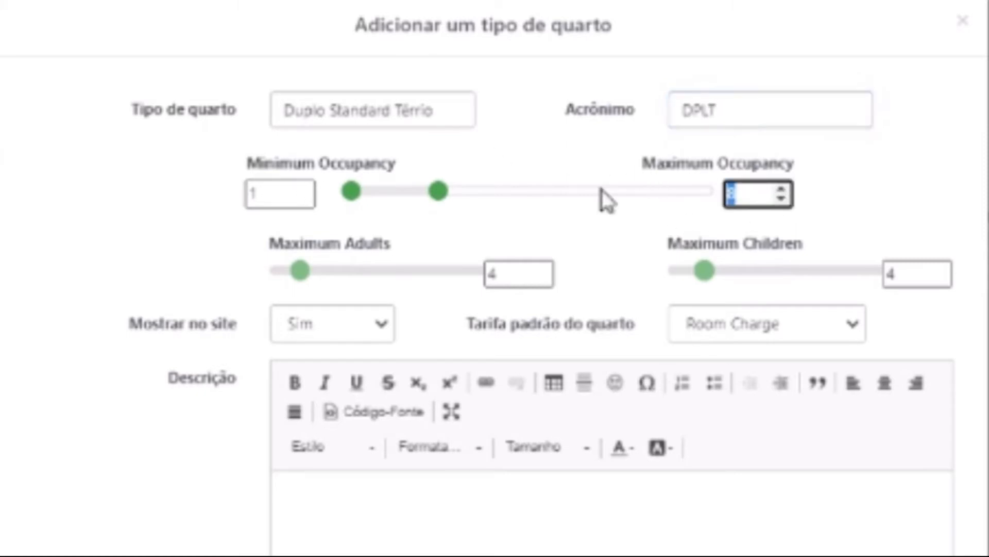
type("2")
double_click(510, 276)
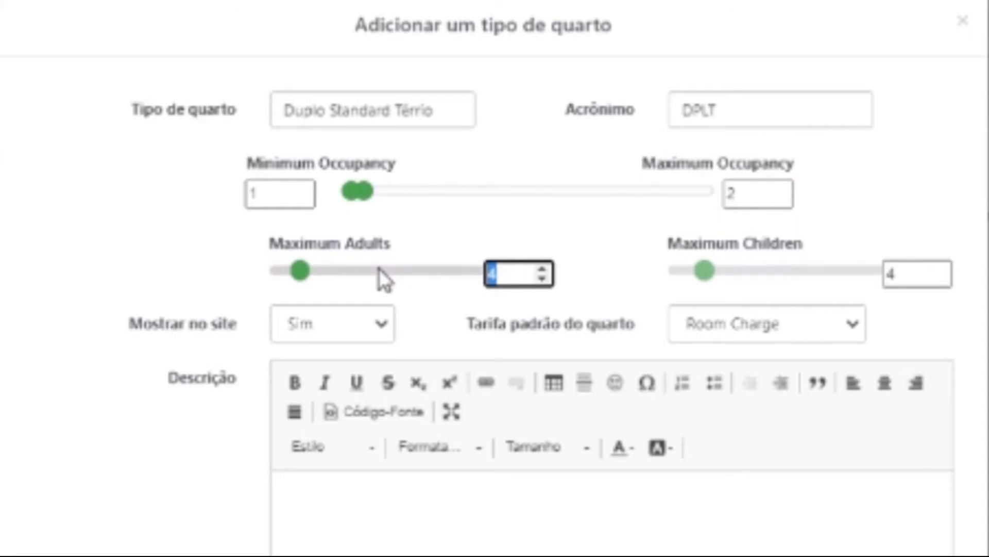
type("1")
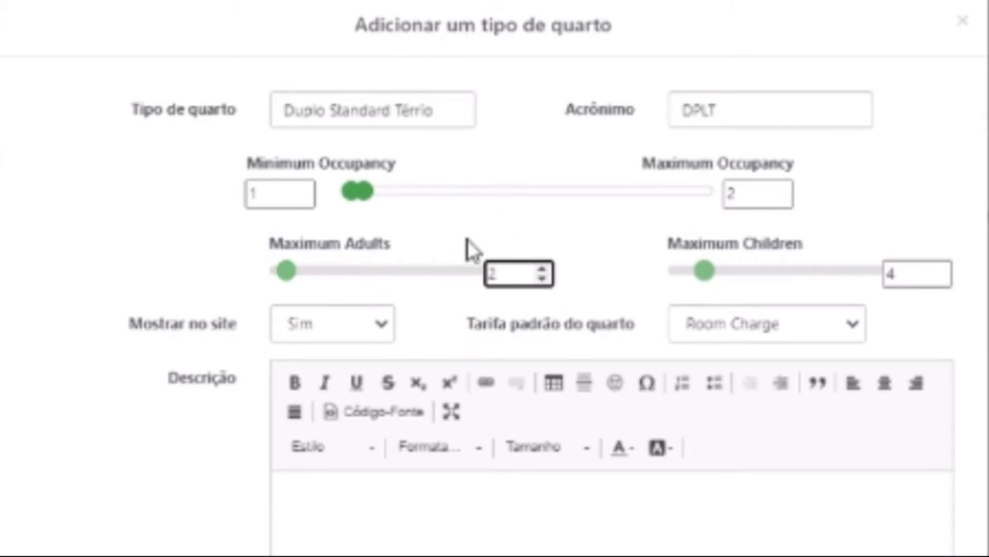
double_click(900, 278)
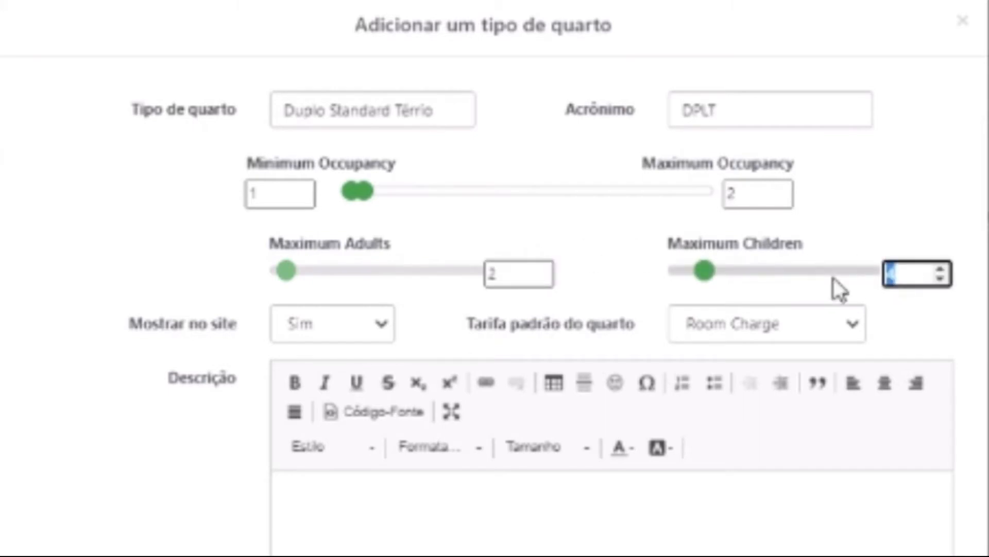
type("1")
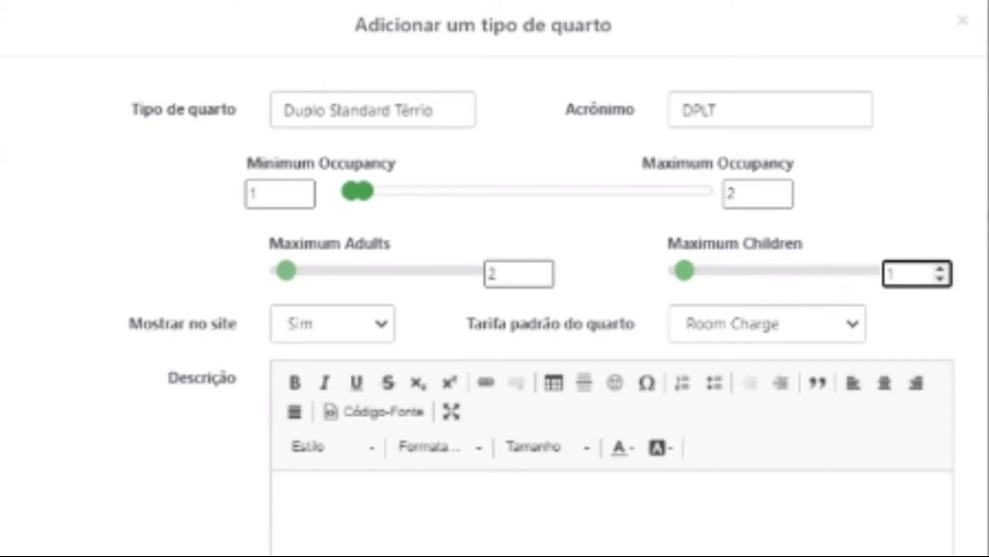
Step: Correct the room type's name to "Duplo Standard Térreo" and add it to the list
left_click(441, 111)
key("BackSpace")
type("E")
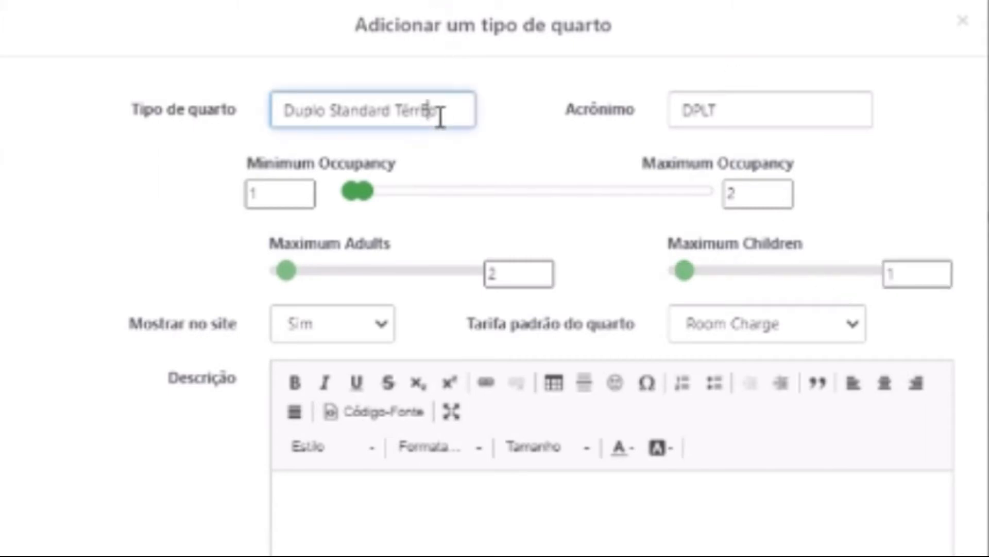
key("BackSpace")
type("e")
scroll(495, 279, "down", 1)
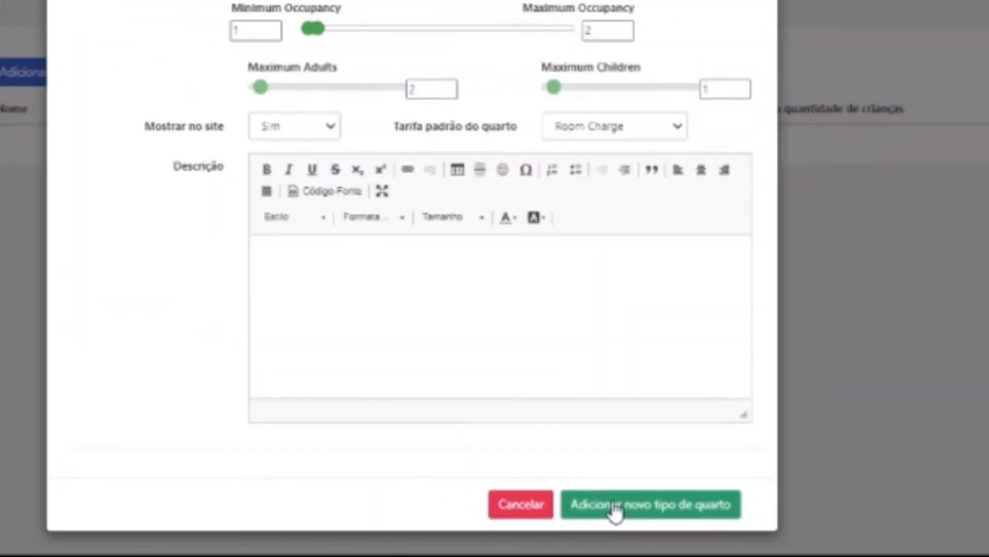
left_click(521, 304)
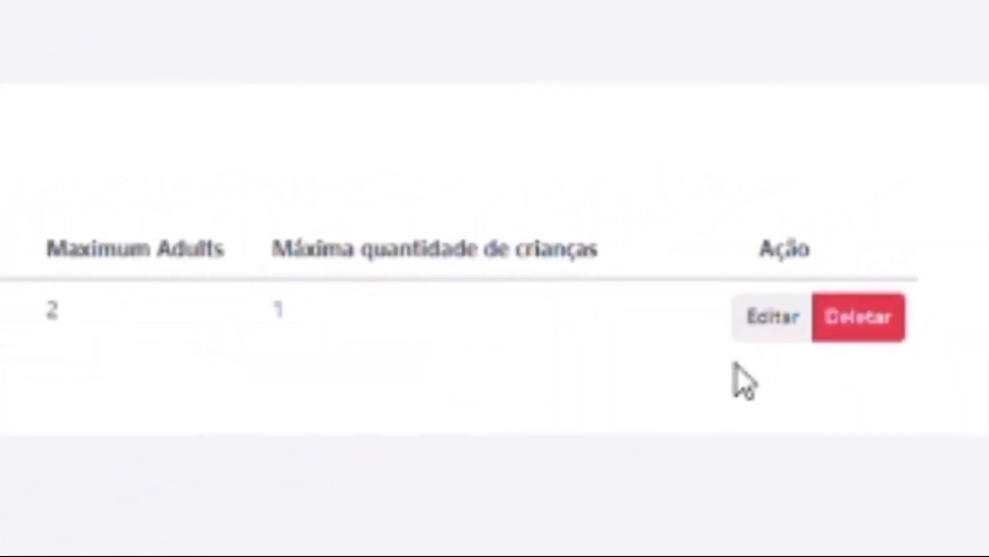
Step: Open the Duplo Standard Térreo room type for editing and switch its COVID Prevention option on and off again
left_click(793, 304)
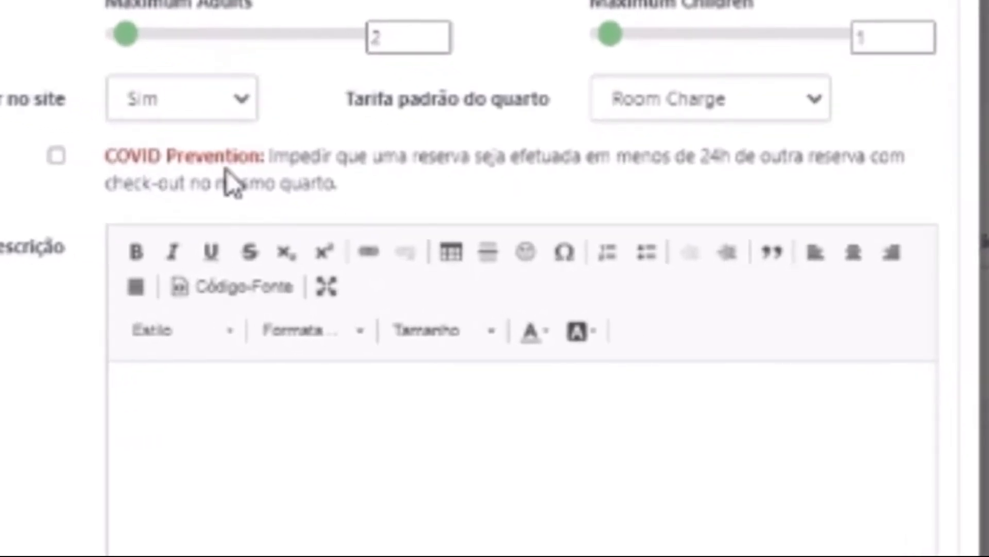
left_click(57, 156)
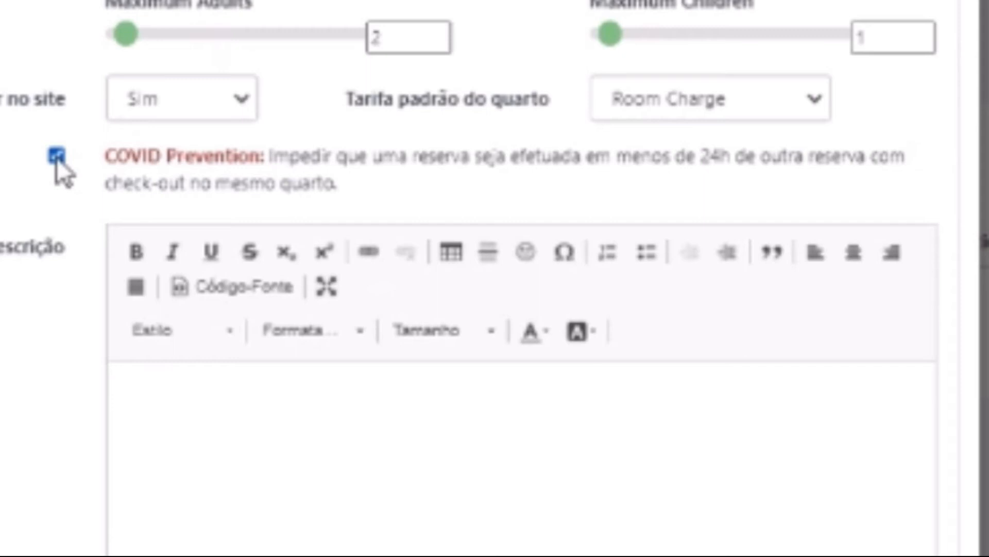
left_click(57, 156)
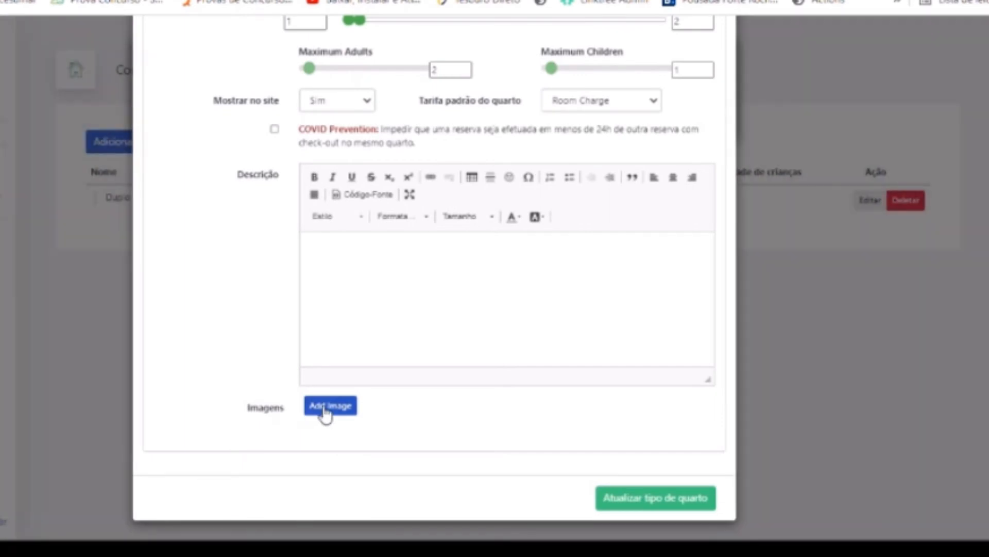
Step: Upload a bedroom photo for the room type and reposition it in the crop frame to show the bed and towels
left_click(325, 410)
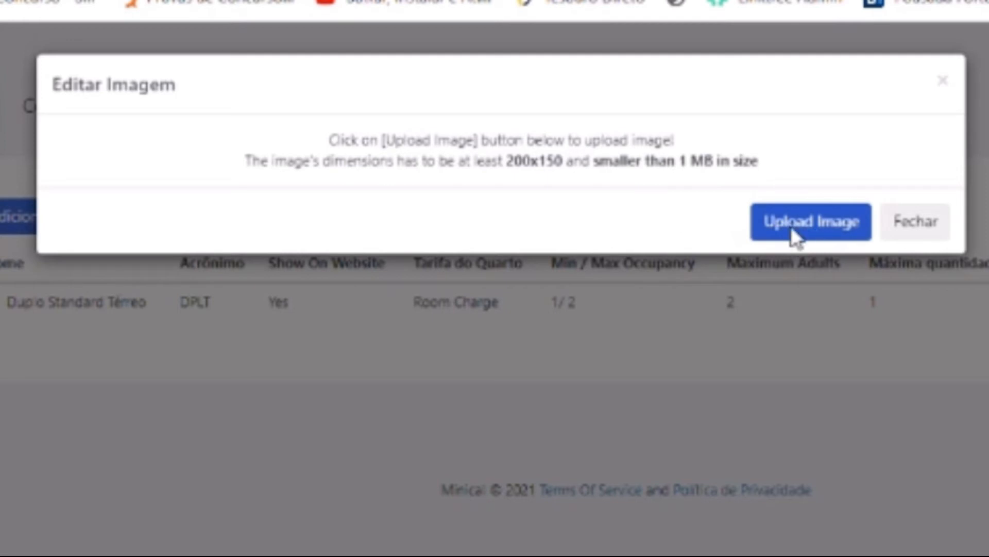
left_click(811, 221)
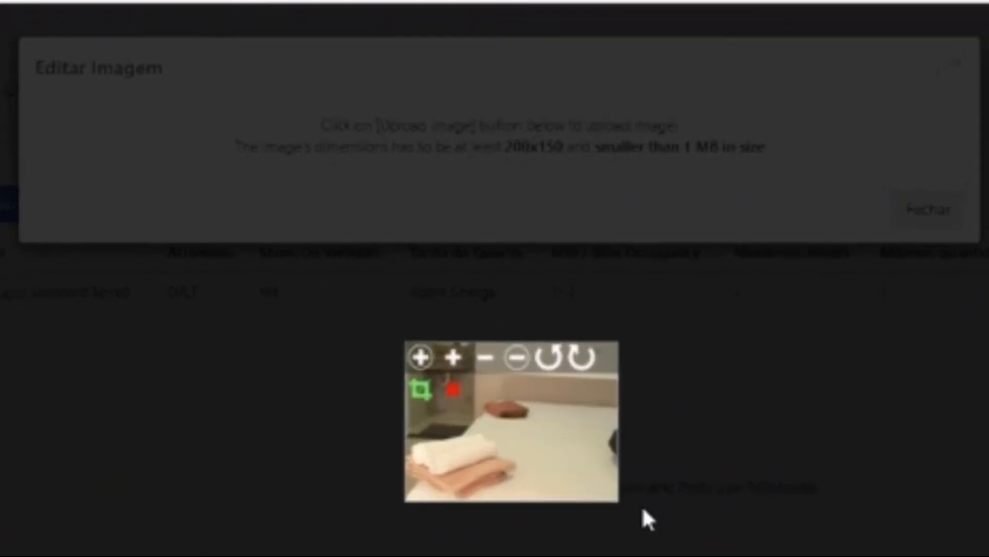
left_click_drag(594, 393, 586, 476)
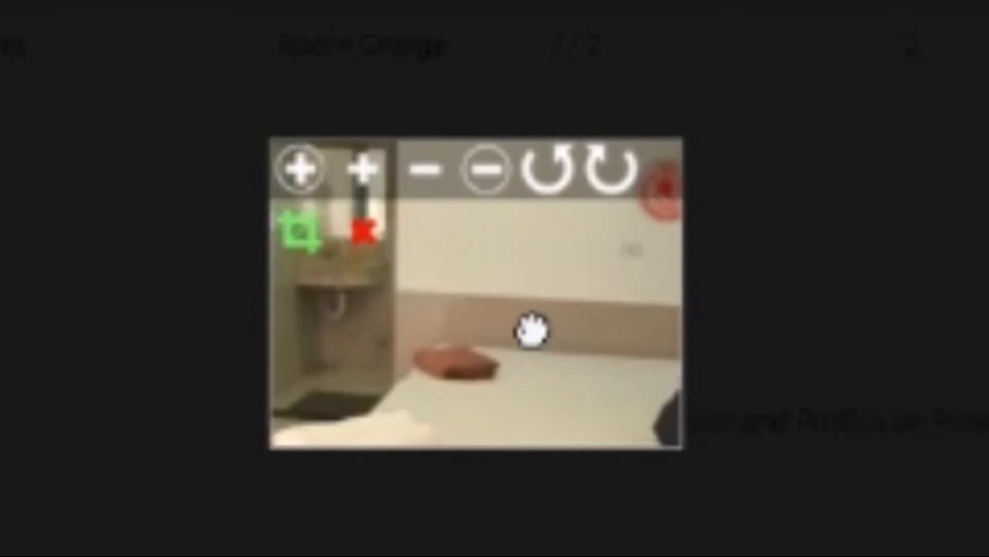
left_click_drag(534, 387, 537, 181)
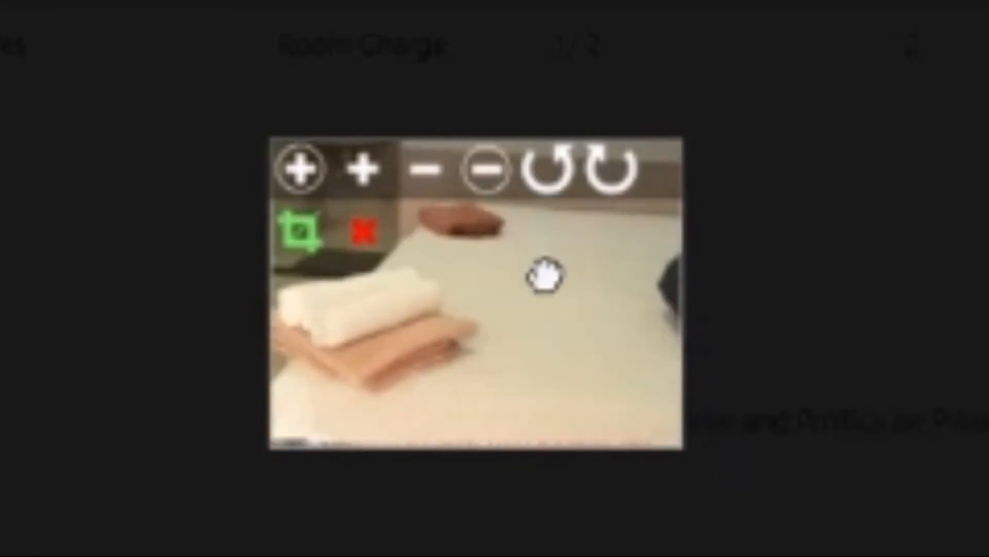
Step: Try zooming and rotating the bedroom photo in both directions and apply the crop
left_click(366, 175)
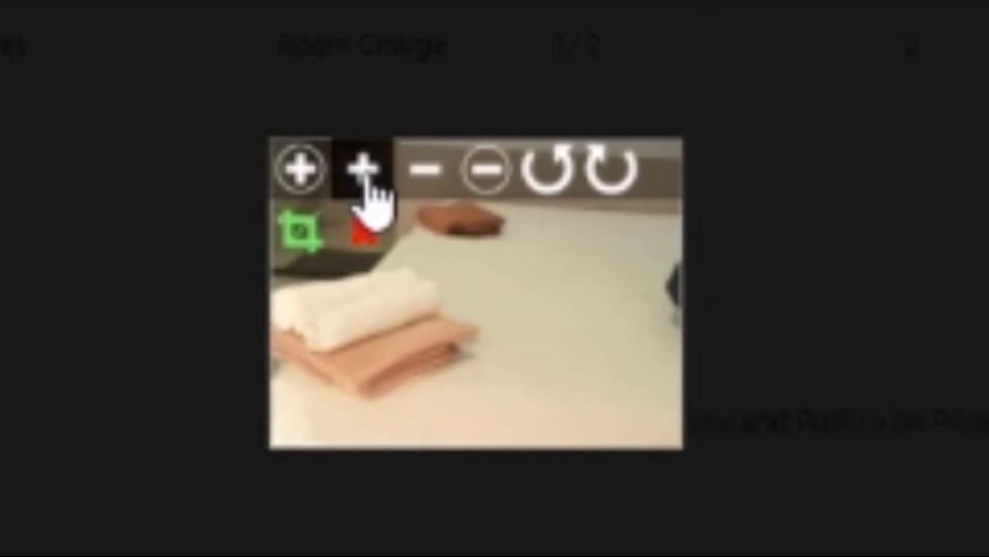
left_click(437, 176)
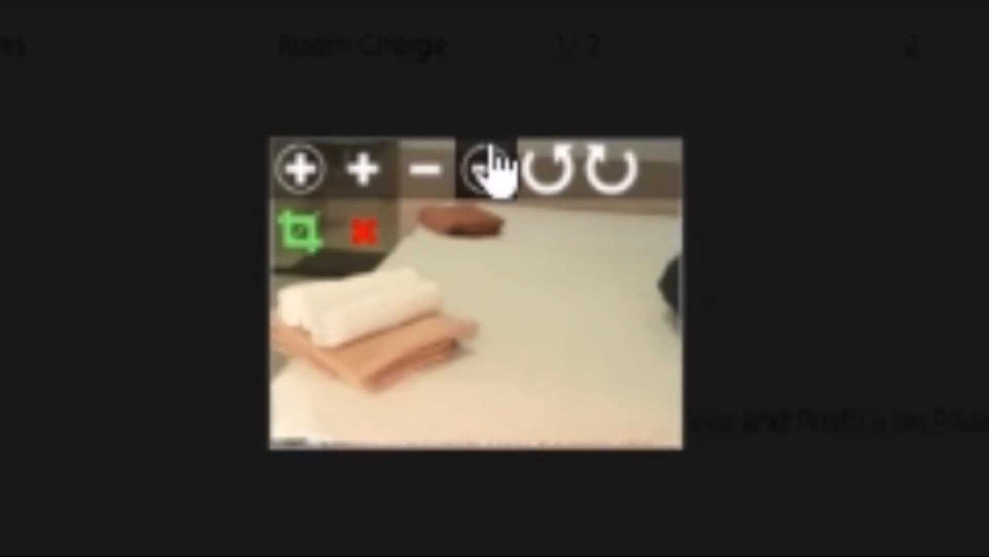
left_click(571, 178)
left_click(626, 178)
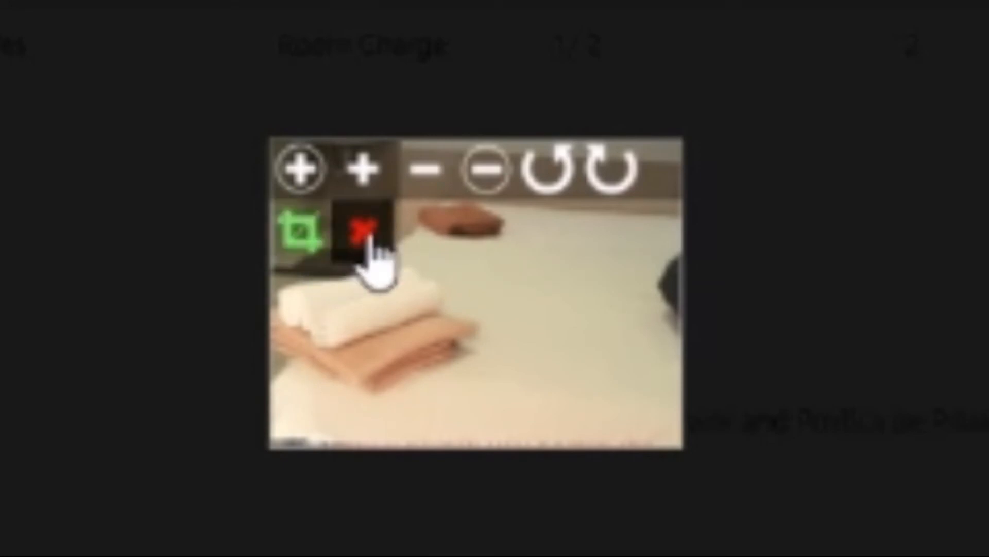
left_click(318, 235)
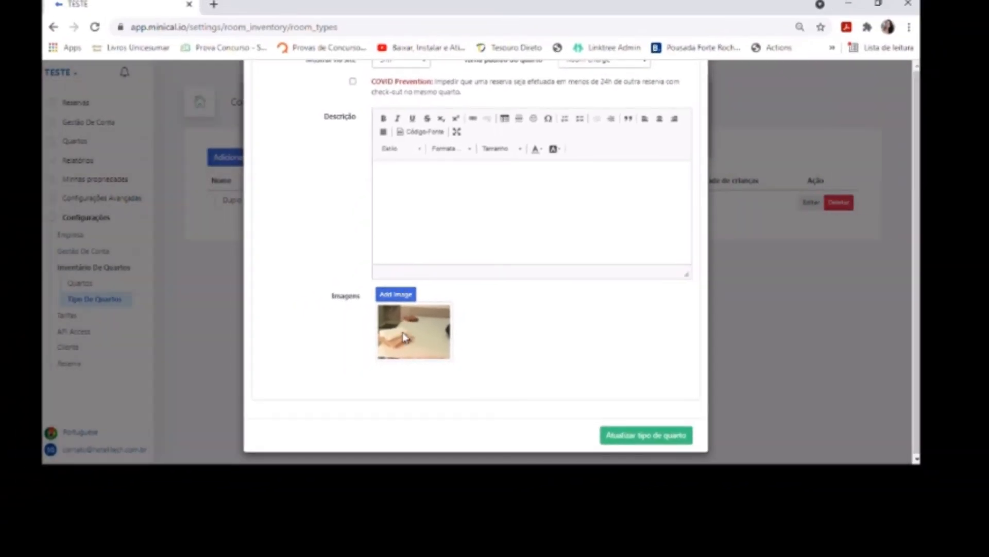
Step: Open the editing options of the uploaded room image and close them without changing the image
left_click(404, 334)
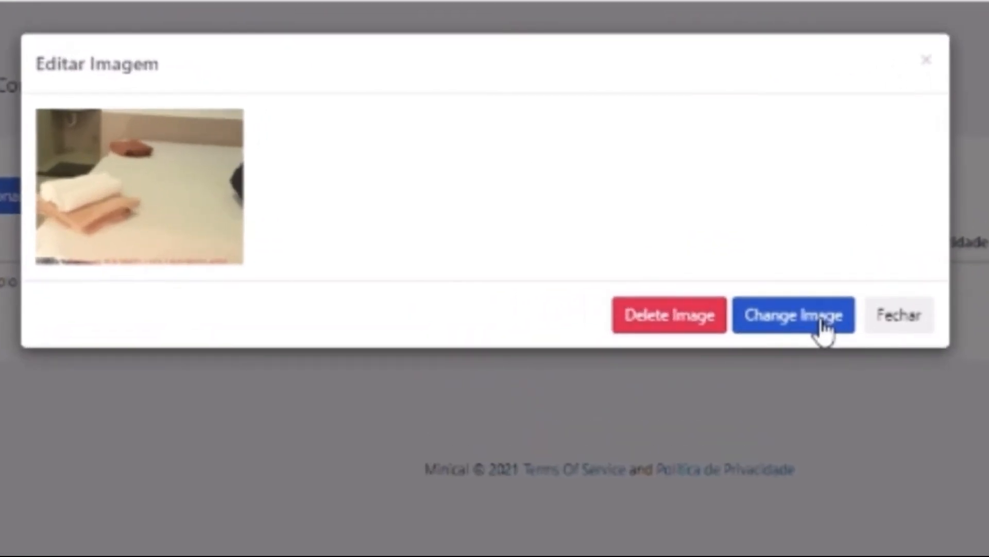
left_click(894, 322)
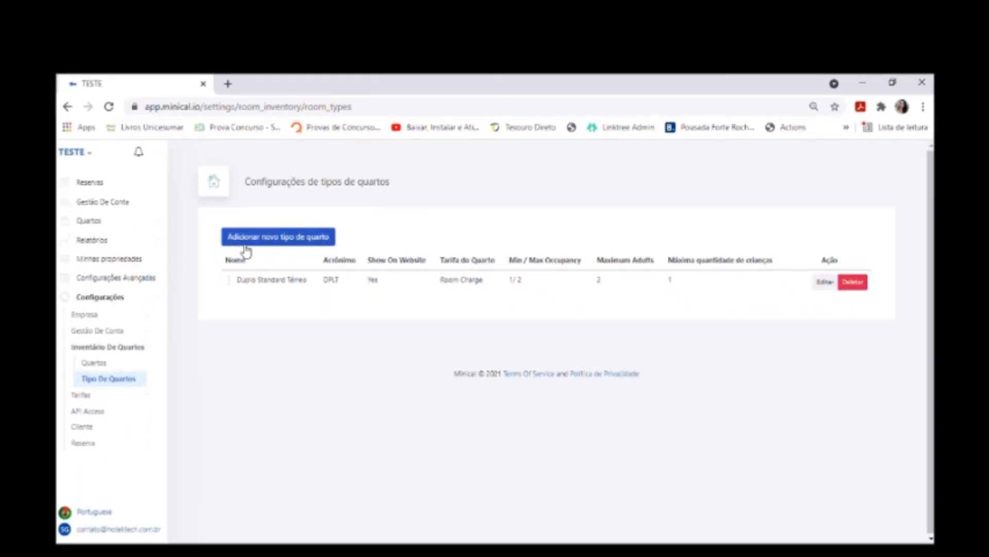
Step: Start a new room type named Família Luxo Superior with the acronym FAMLS
left_click(244, 241)
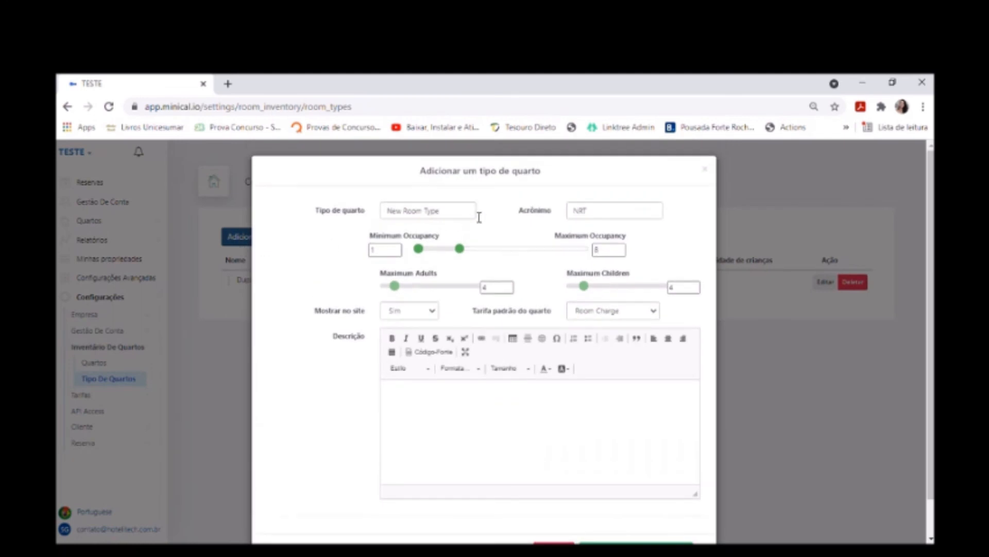
left_click_drag(480, 216, 250, 205)
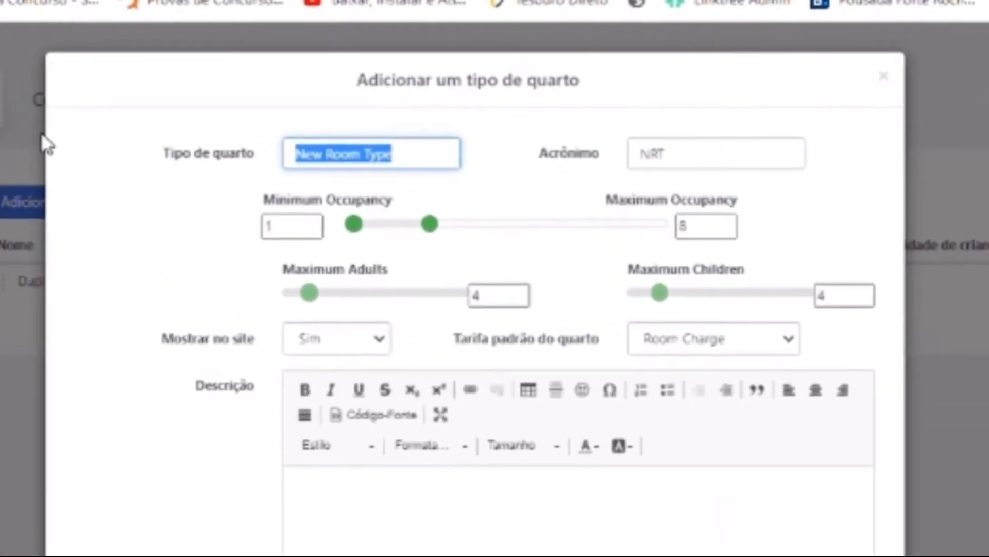
type("Família ")
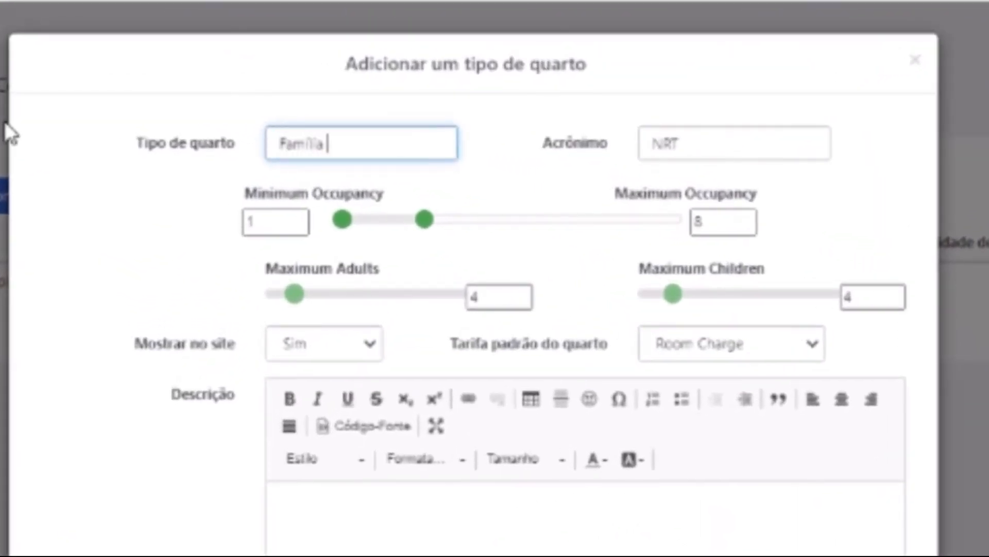
type("Luxo Supe")
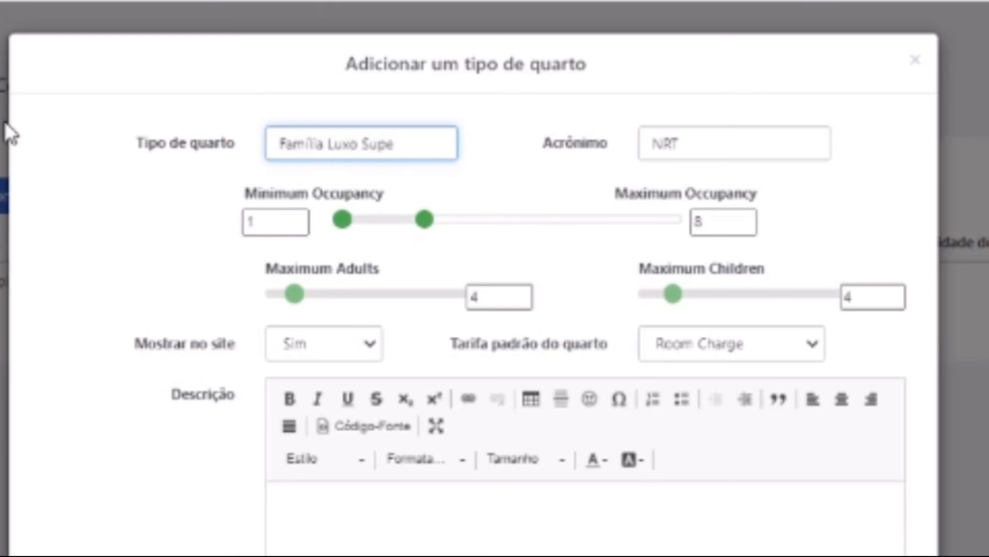
type("rior")
key("Tab")
type("FAMLS")
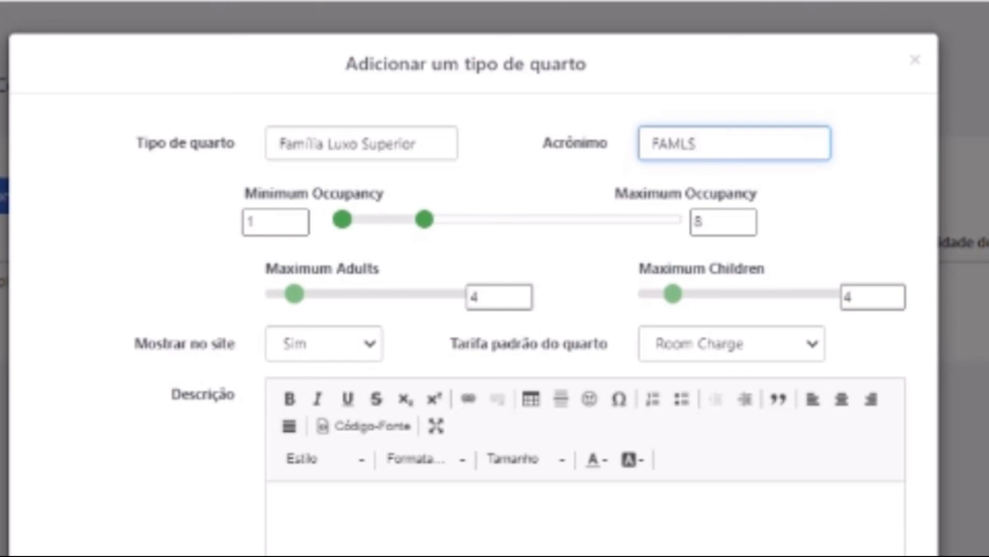
Step: Set the new room type's minimum occupancy to 3, maximum occupancy to 5 and maximum adults to 5
key("Tab")
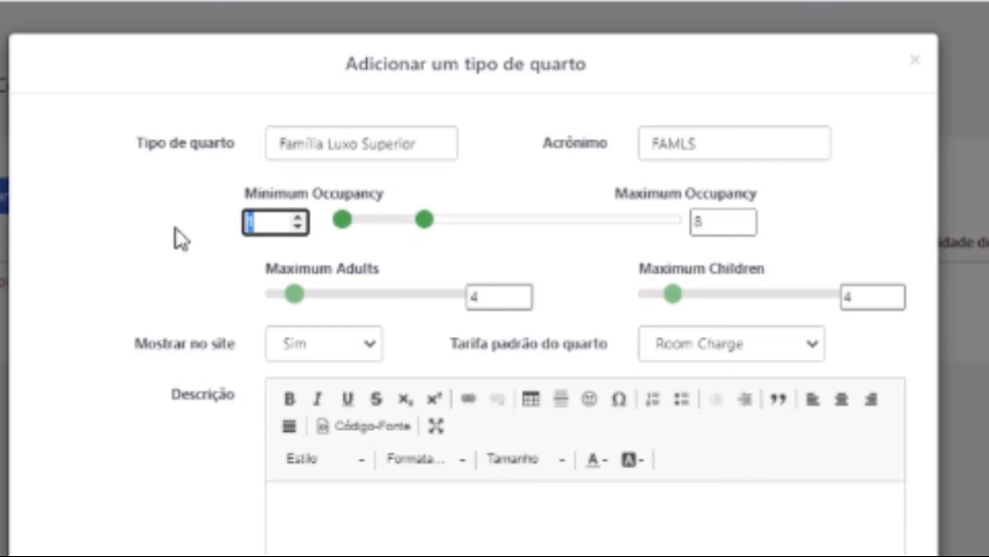
type("3")
key("Tab")
key("Tab")
key("Tab")
type("5")
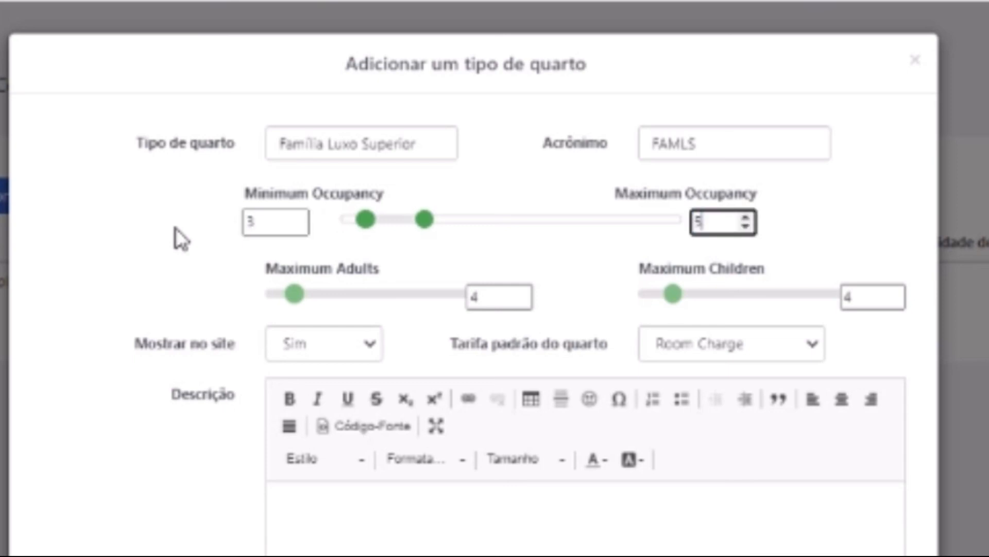
double_click(499, 303)
type("5")
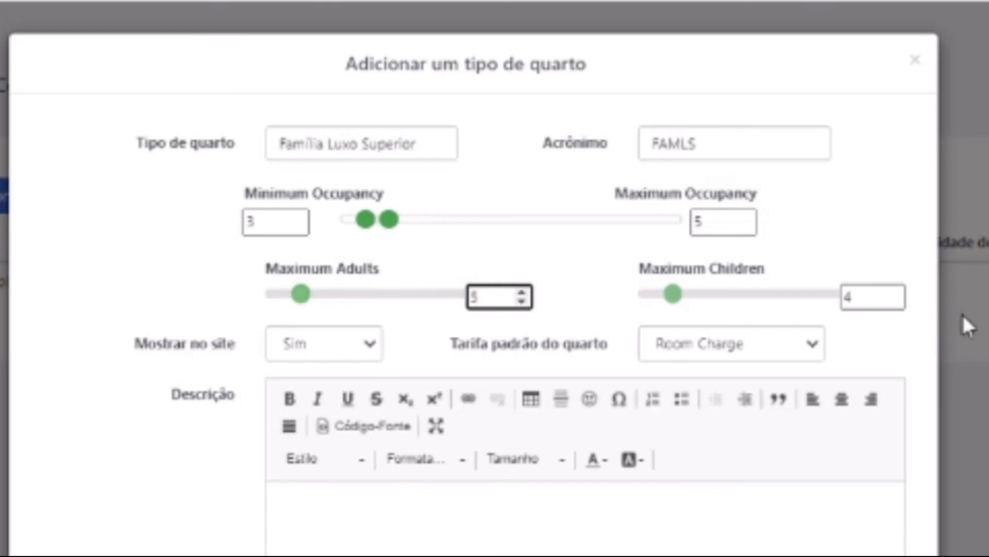
Step: Set the maximum children to 3 and submit the new room type with its description left empty
left_click(894, 302)
left_click(894, 301)
left_click(843, 537)
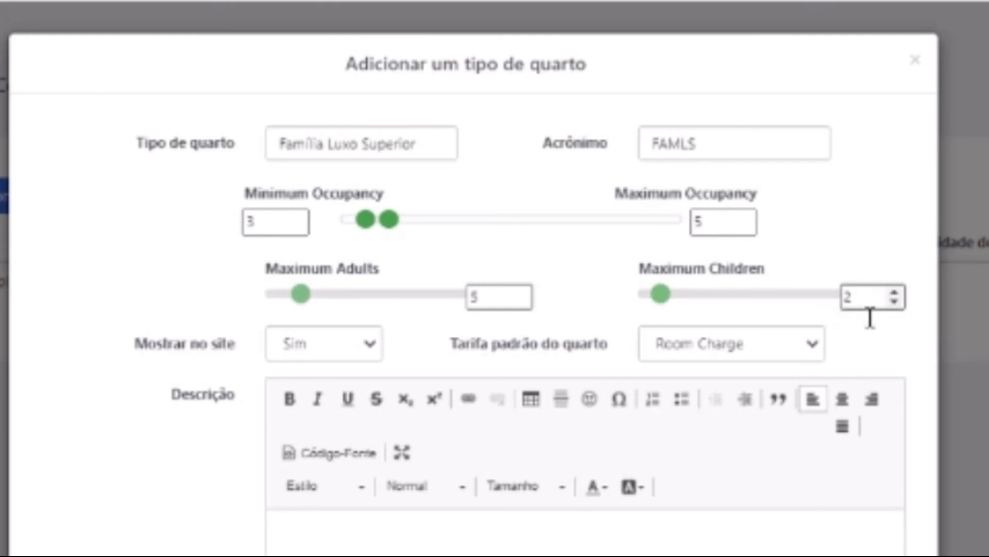
left_click(895, 292)
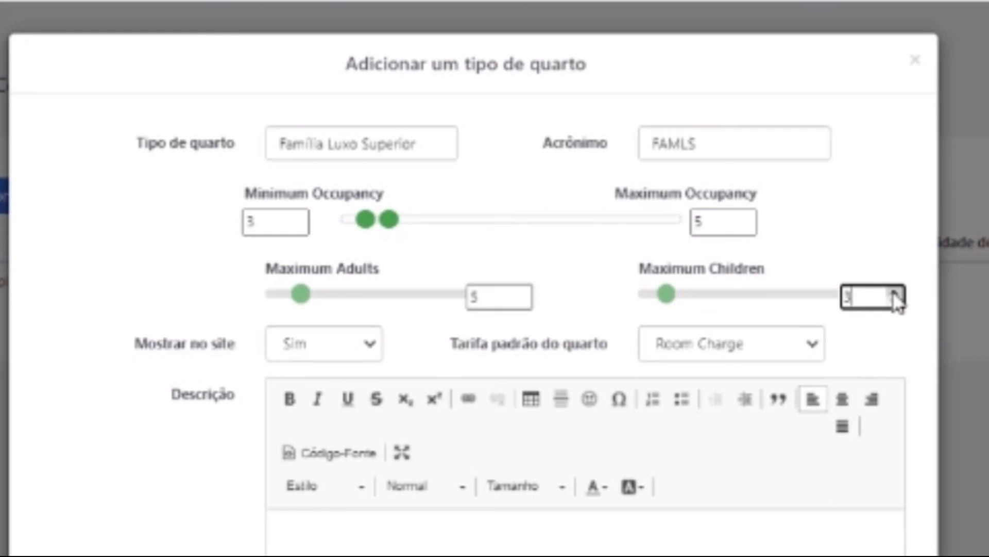
scroll(897, 299, "down", 2)
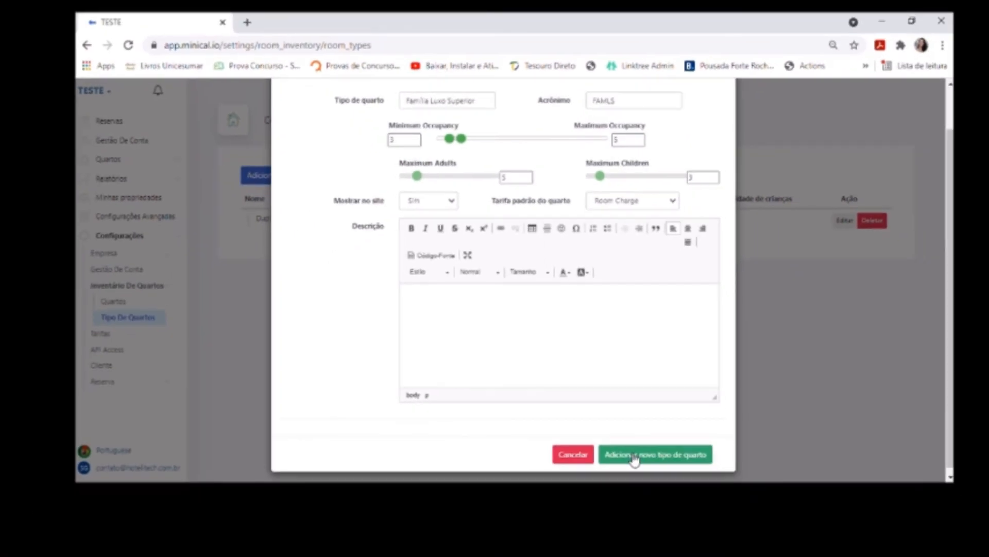
left_click(635, 458)
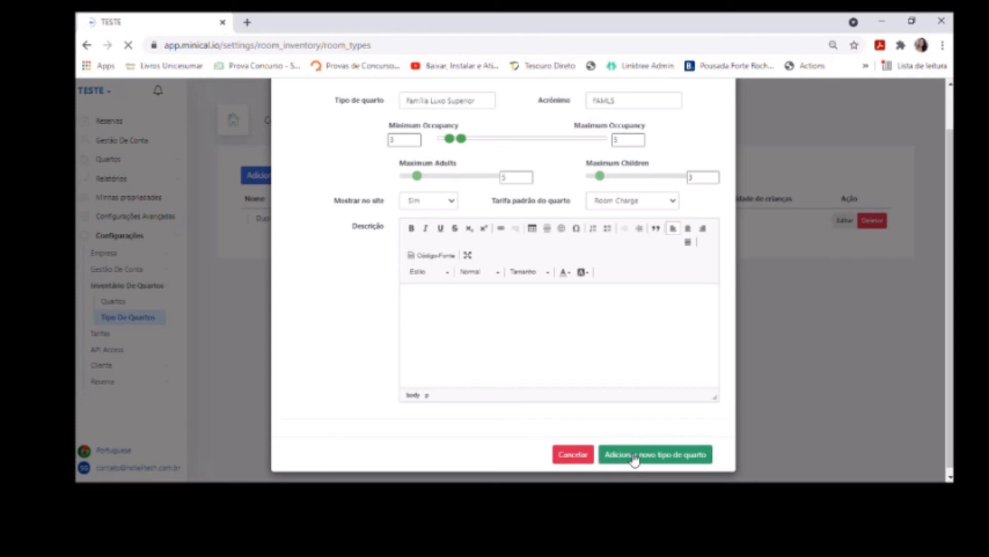